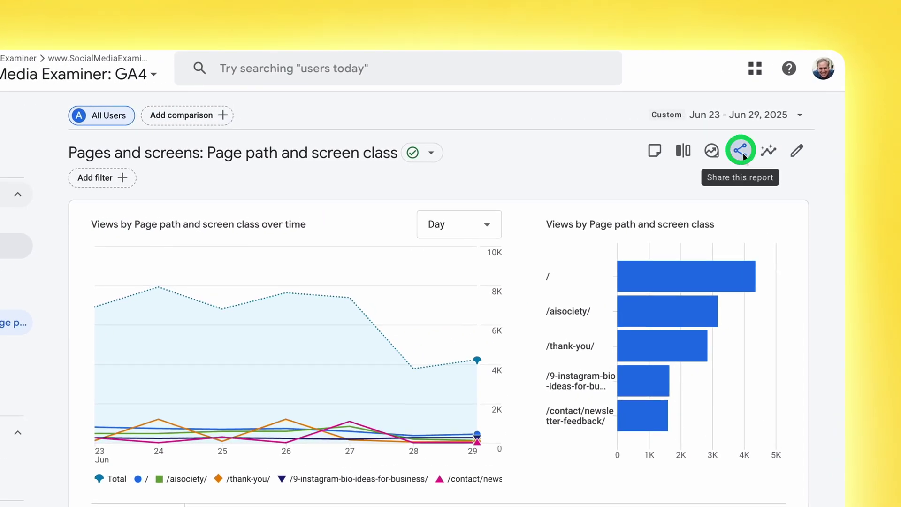
Download the Google Analytics Pages and screens report as a CSV file.
click(722, 138)
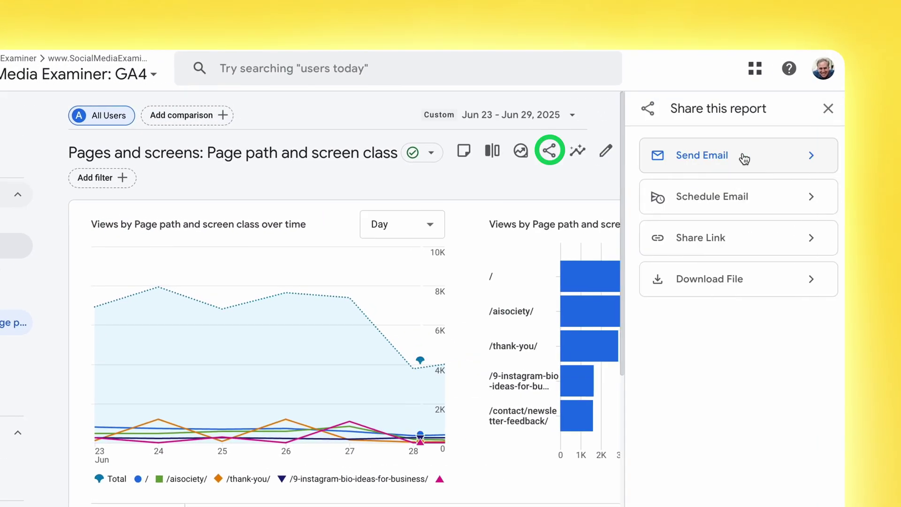
click(733, 285)
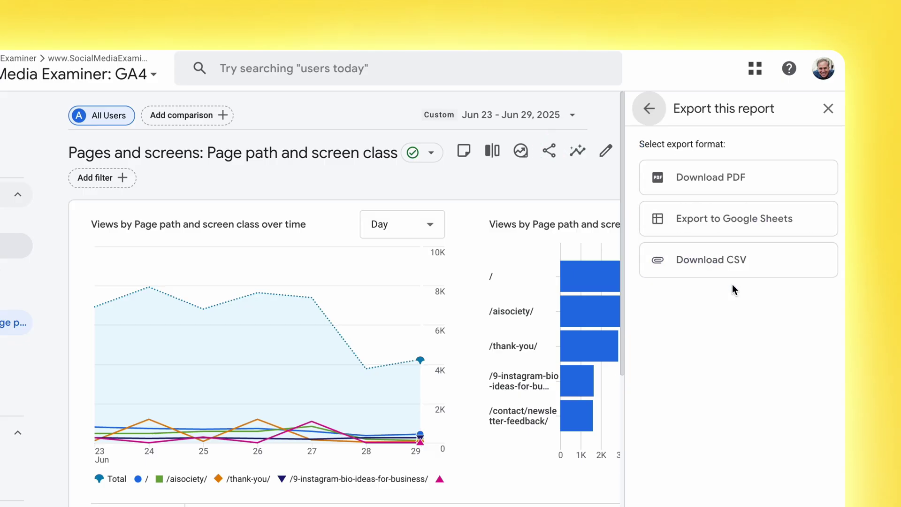
click(722, 252)
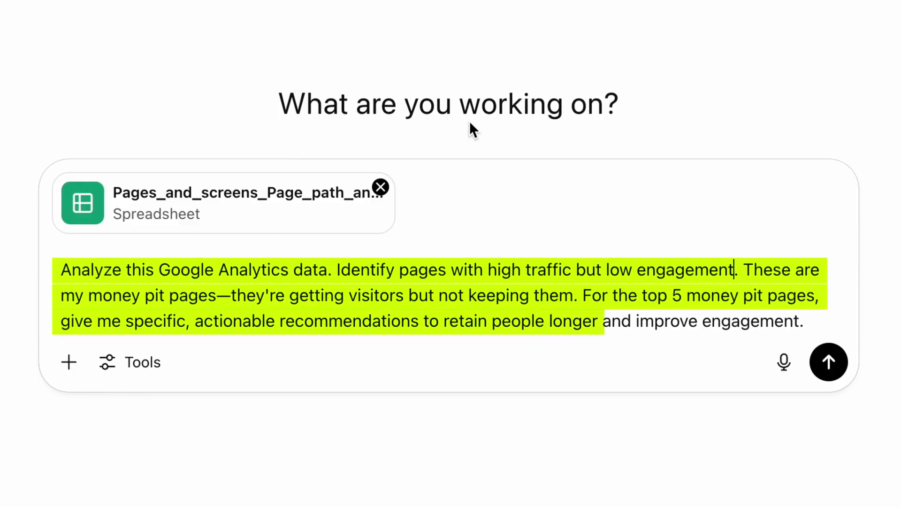
Submit the top 5 money pit pages prompt with the spreadsheet and read through the retention fixes.
click(834, 370)
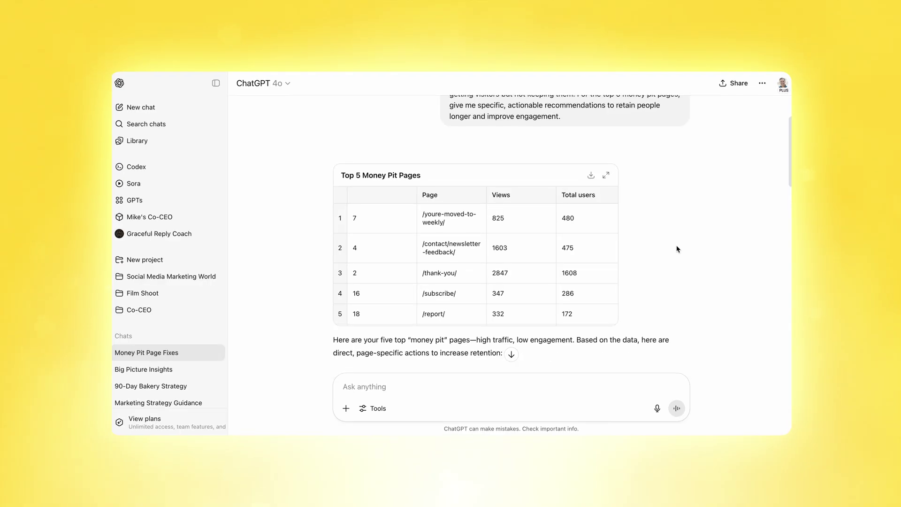
scroll(678, 249, down, 1)
scroll(677, 249, down, 5)
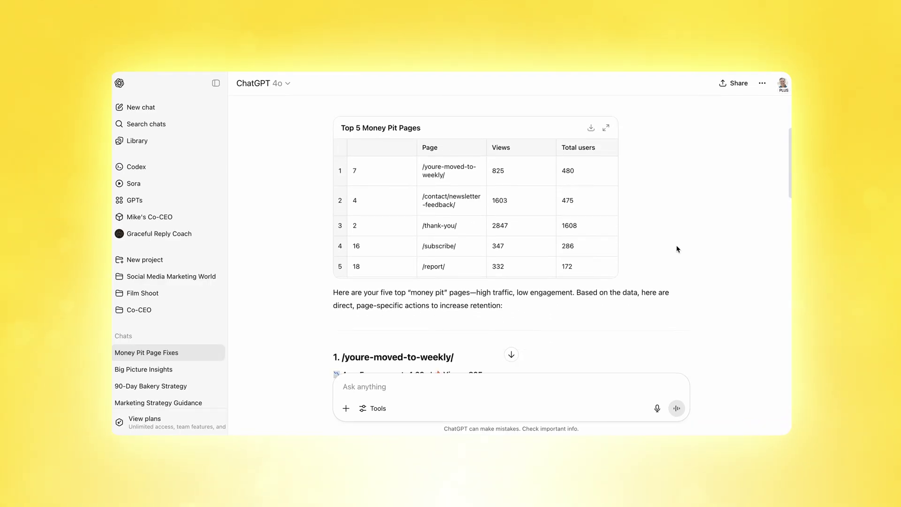
scroll(677, 249, down, 4)
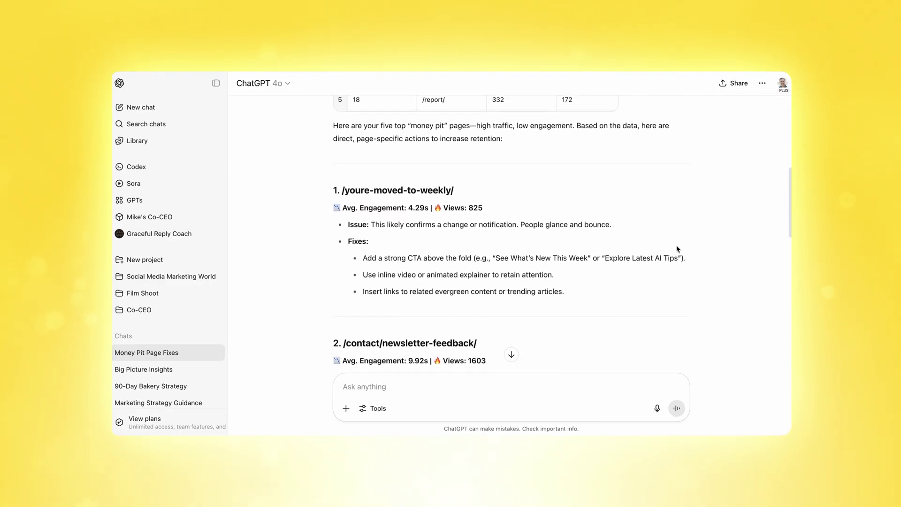
scroll(677, 249, down, 1)
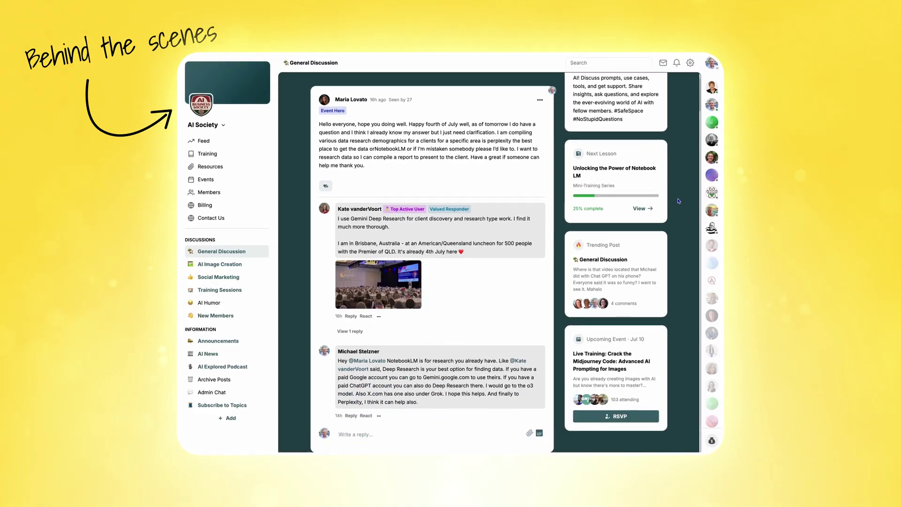
Browse the General Discussion feed and New Members channel, then go to the Training page.
scroll(678, 201, down, 5)
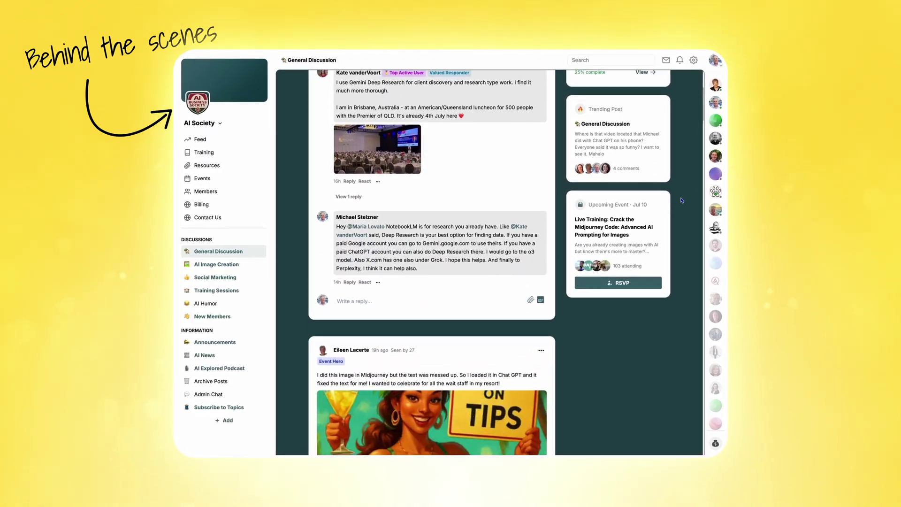
scroll(684, 200, down, 3)
click(208, 317)
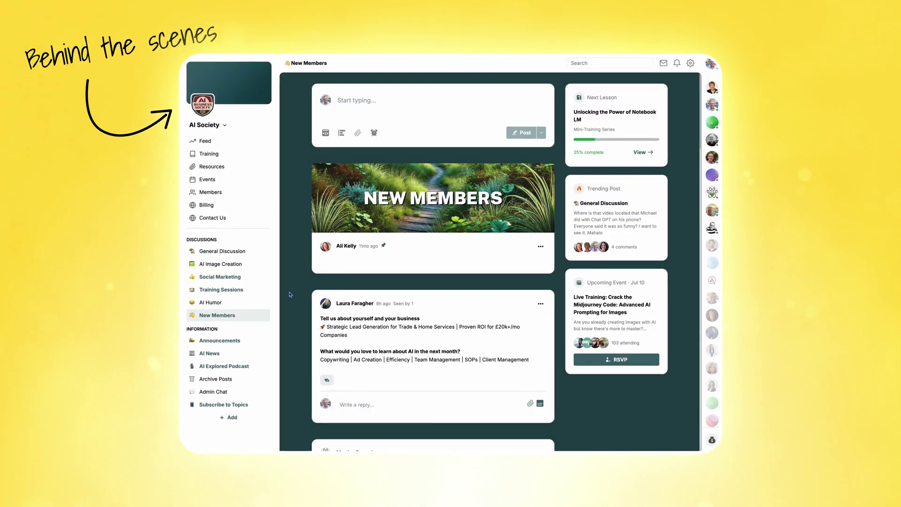
click(201, 151)
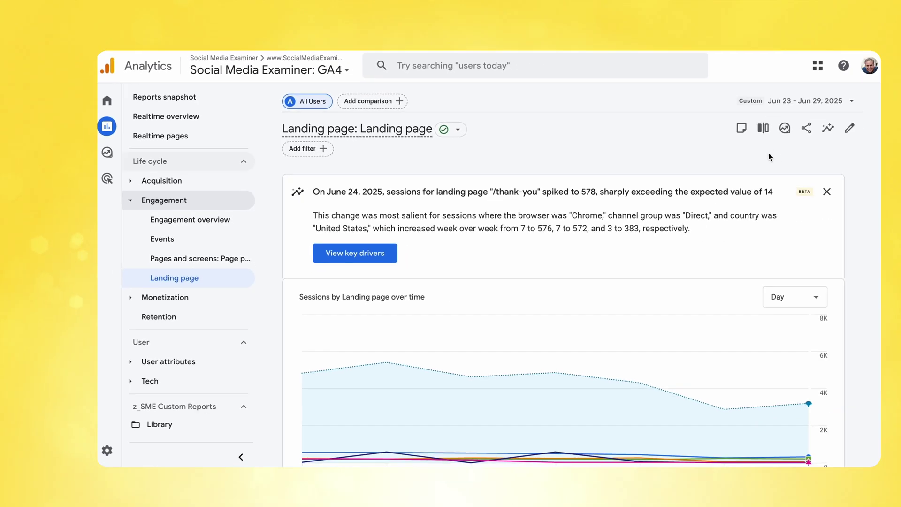
Download the Landing page report for Jun 23–29, 2025 as a CSV file.
click(731, 141)
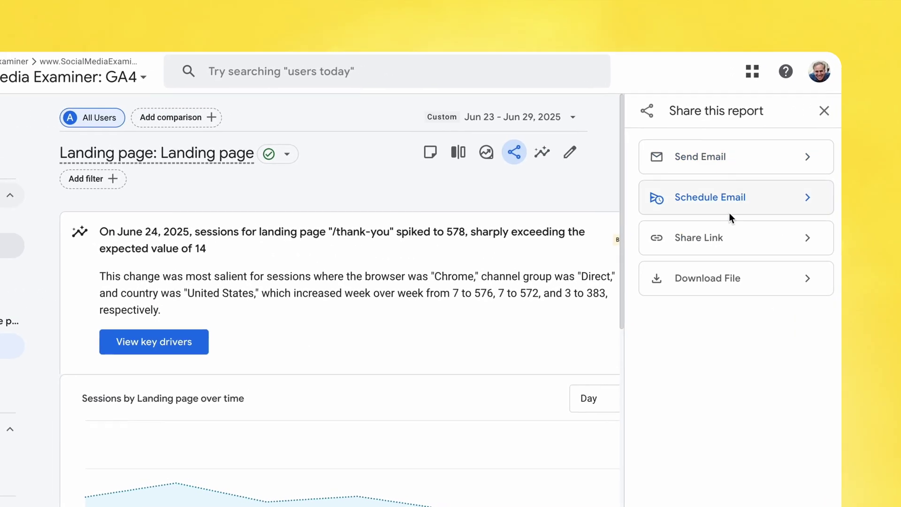
click(714, 223)
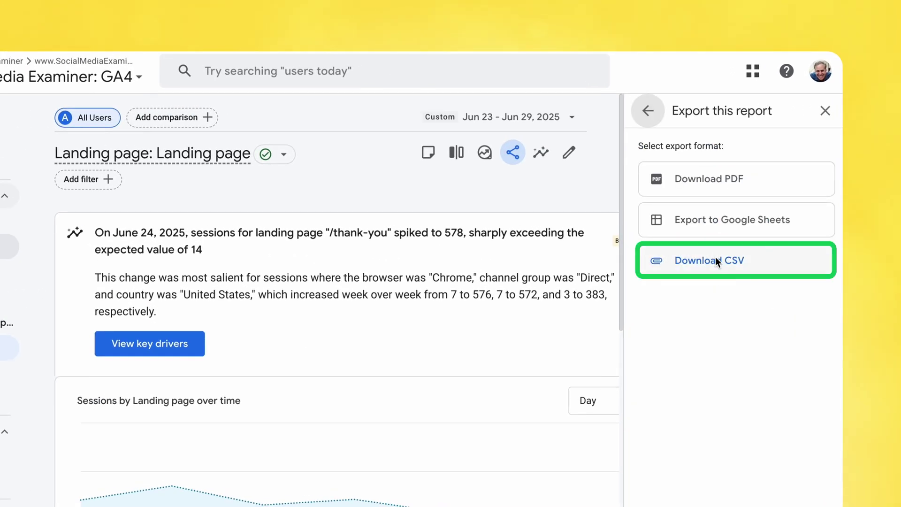
click(715, 260)
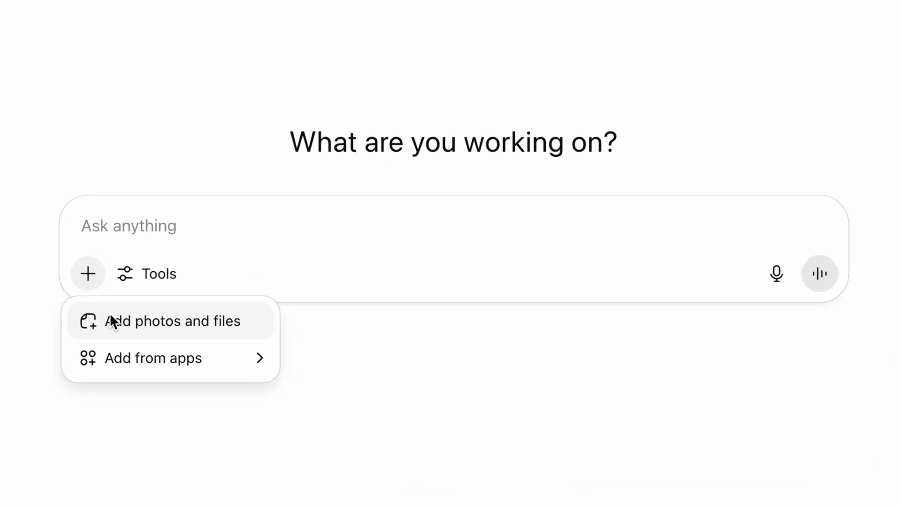
Attach Landing_page_Landing_page.csv to a new chat and paste the engaged-session-rate analysis prompt.
click(131, 320)
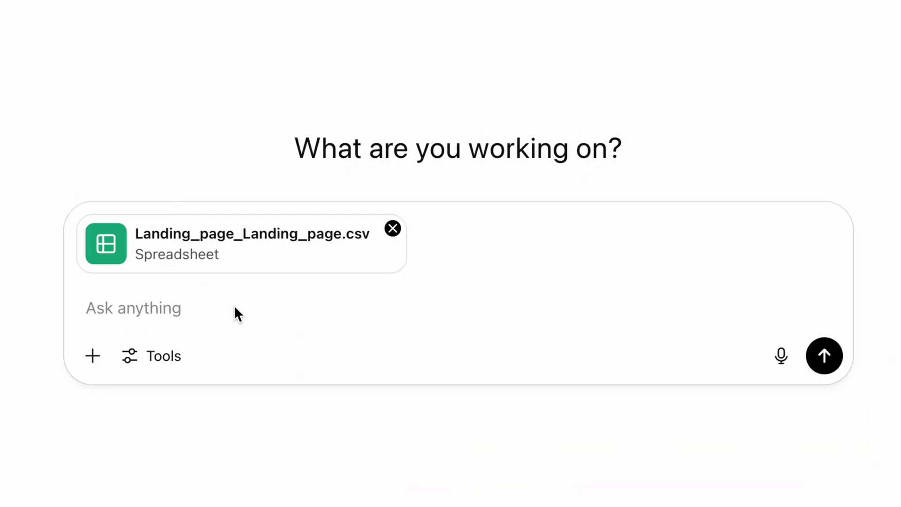
text(These are my top landing pages. Analyze the engaged session rate for each. These landing pages are my front doors. Identify which 'front doors' are failing to engage visitors and recommend specific improvements to increase engagement on these pages.)
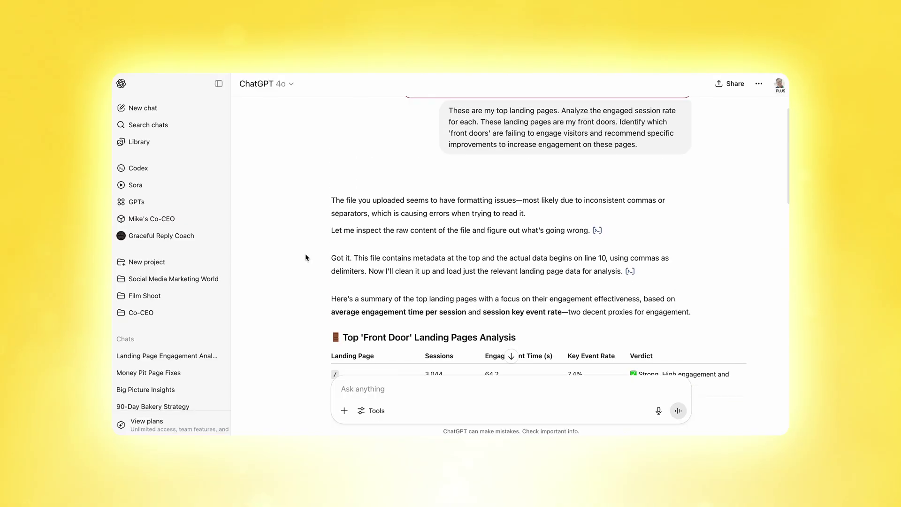
scroll(305, 257, down, 2)
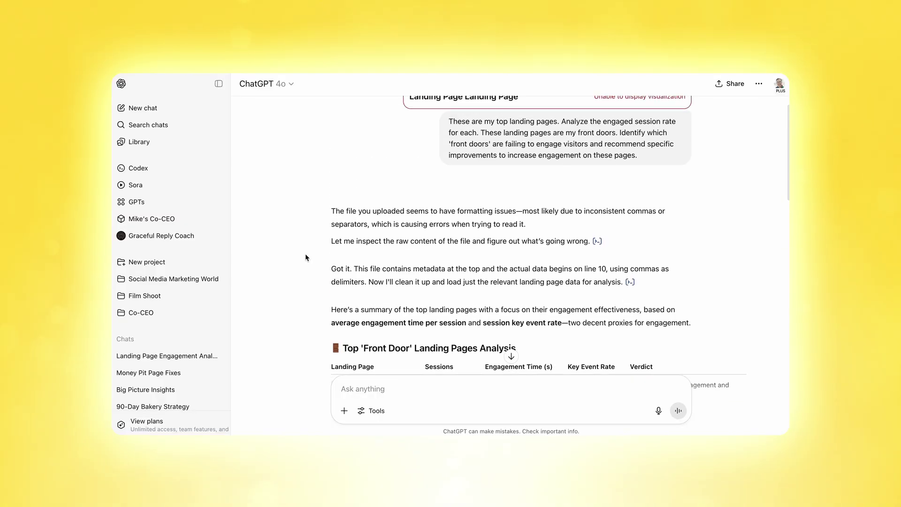
scroll(305, 257, down, 3)
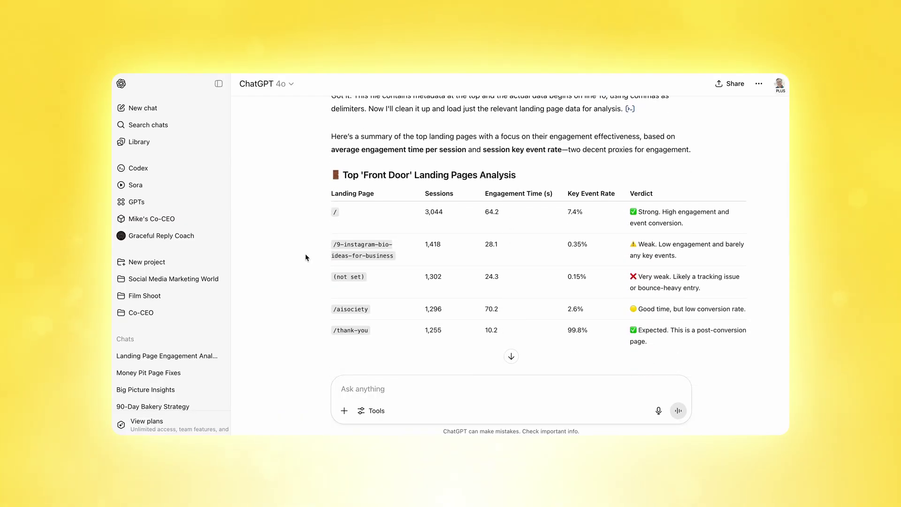
scroll(305, 257, down, 1)
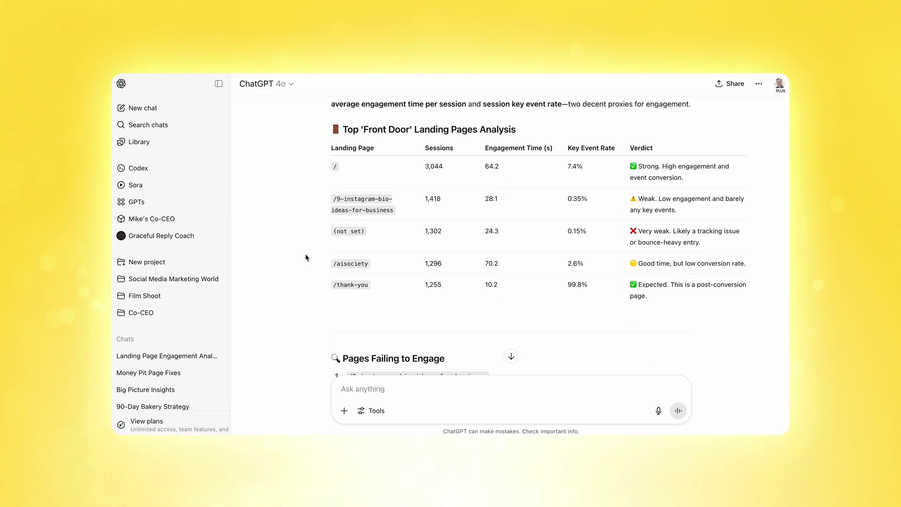
scroll(305, 257, down, 1)
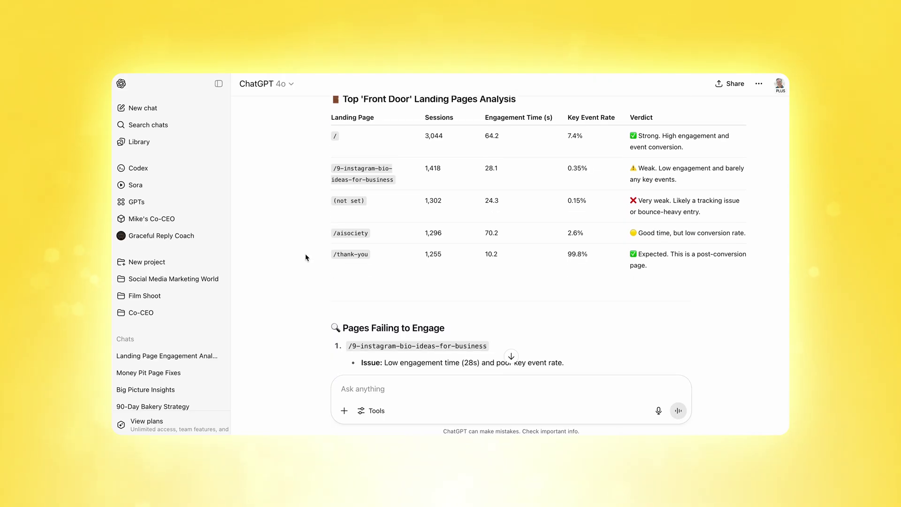
scroll(305, 257, down, 5)
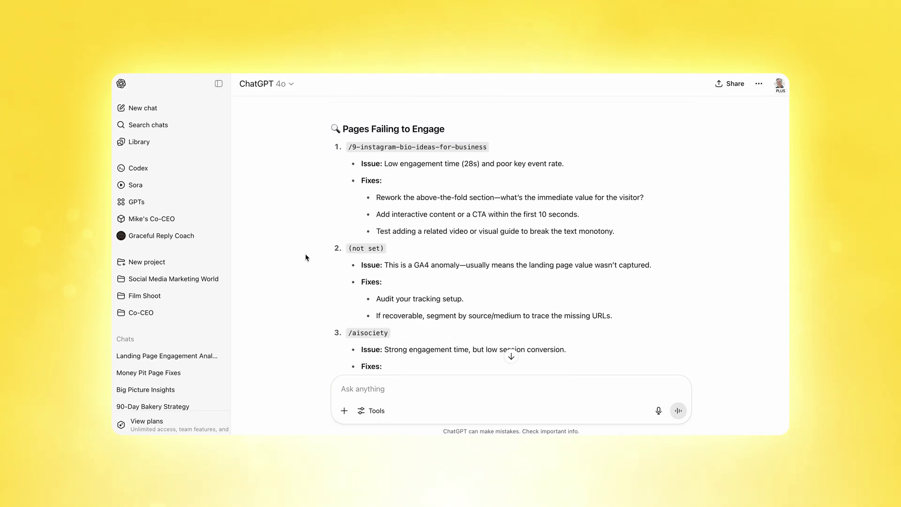
scroll(306, 258, down, 3)
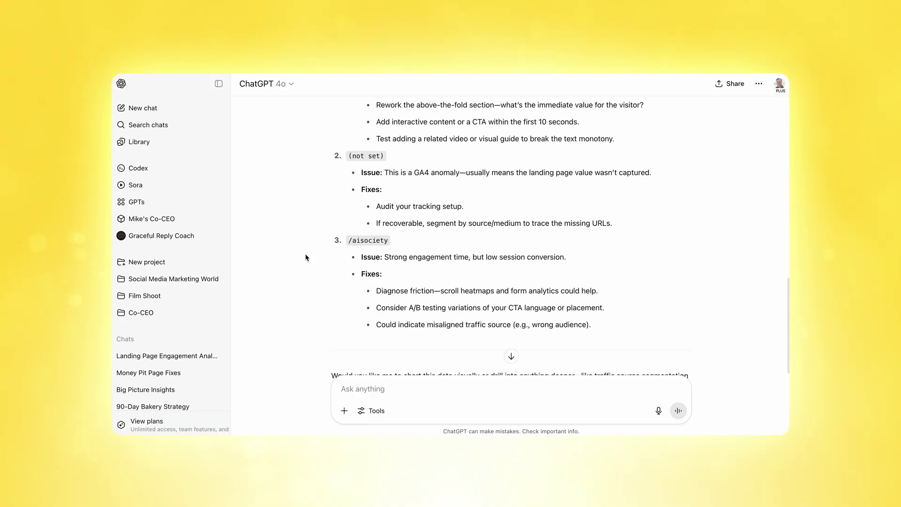
scroll(304, 253, up, 2)
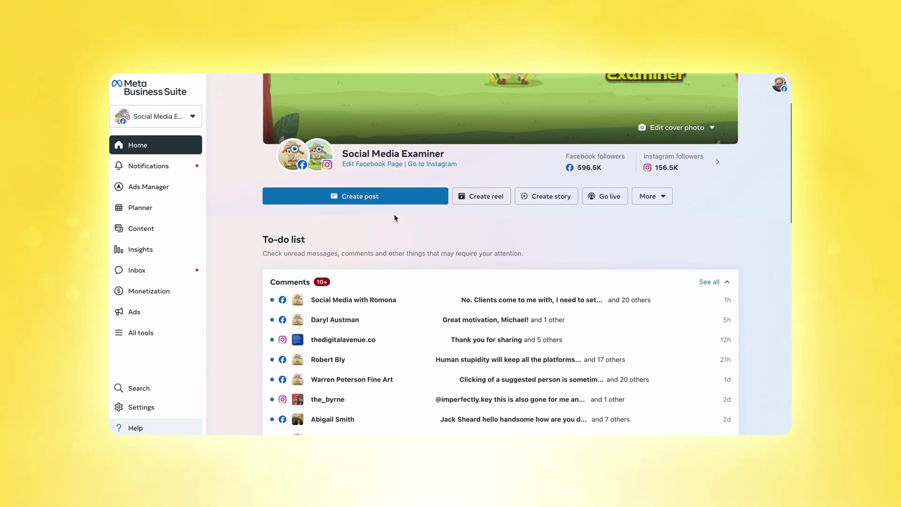
Scroll to the top of the Social Media Examiner home page in Meta Business Suite.
scroll(394, 217, up, 2)
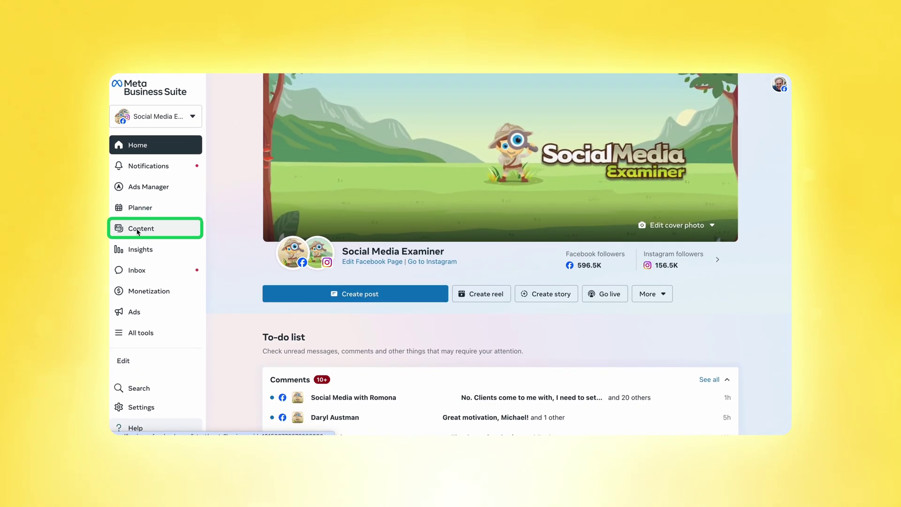
Open the Content list of published posts and reels.
click(138, 230)
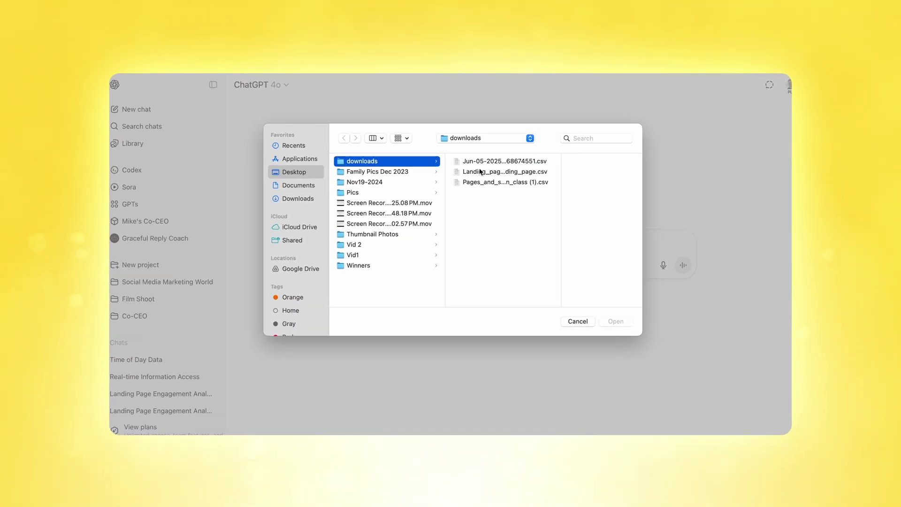
Attach the Jun-05-2025 posts export CSV and send the engagement-rate and bottom-quartile prompt.
click(481, 161)
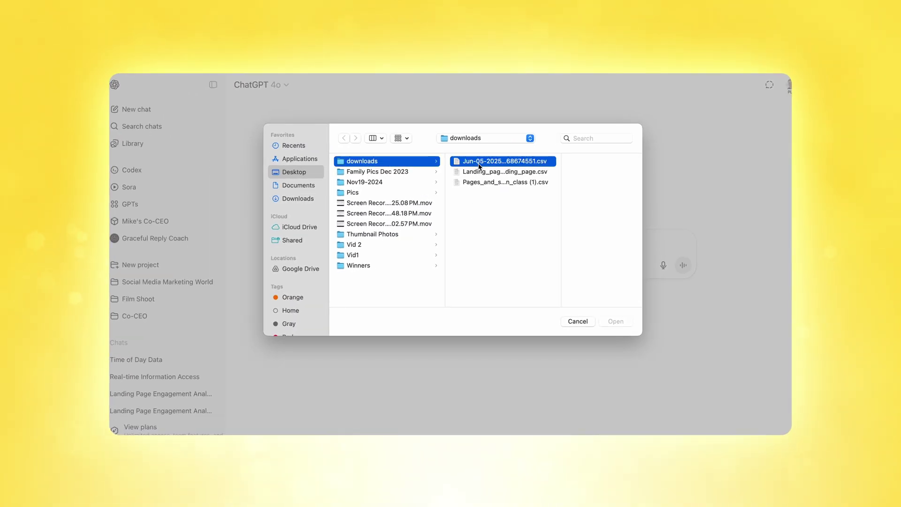
click(620, 322)
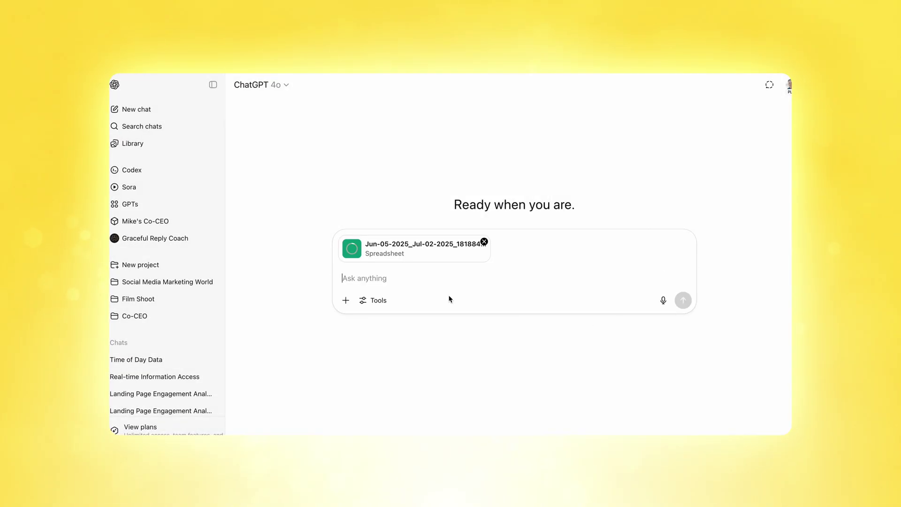
text(Calculate engagement rate = (Reactions + Comments + Shares) ÷ Reach. Rank posts, isolate the bottom-quartile. Suggest 3 ways to improve those posts' hooks or creatives.)
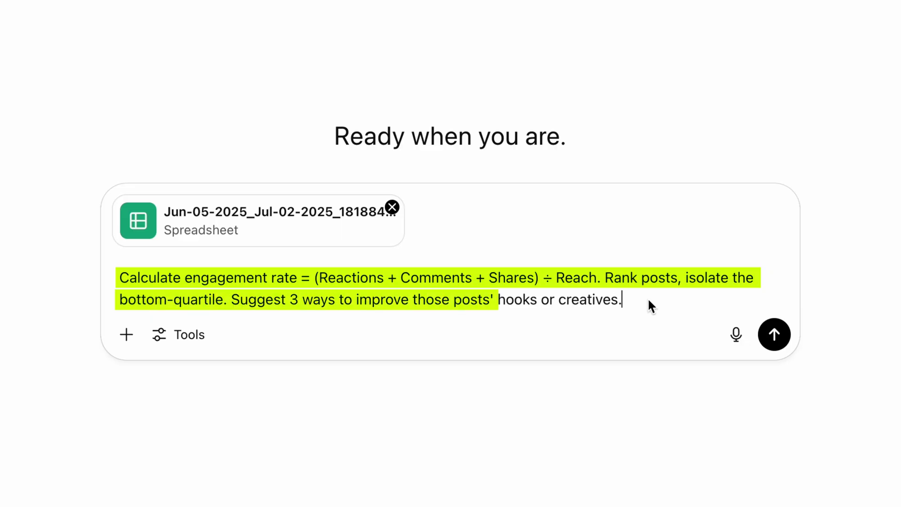
click(774, 334)
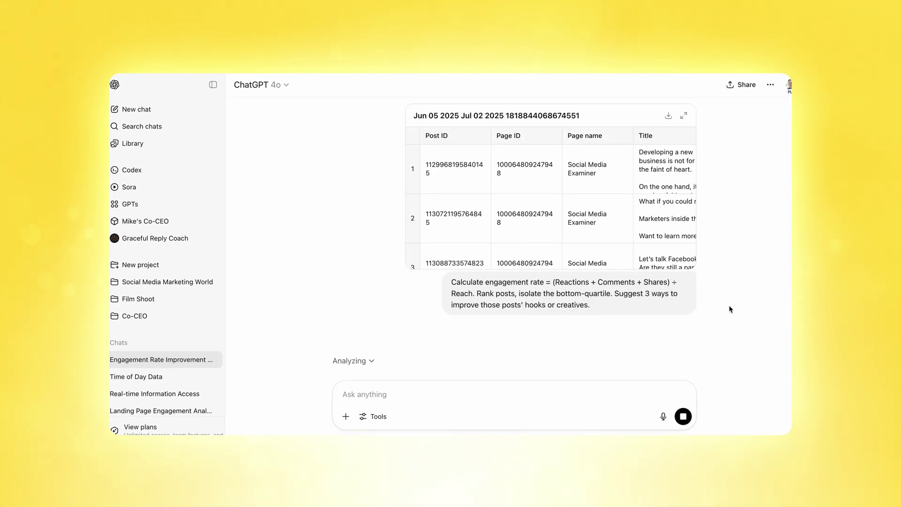
Scroll through the Bottom Quartile Posts table and the three hook and creative recommendations.
scroll(600, 276, down, 5)
scroll(668, 280, down, 3)
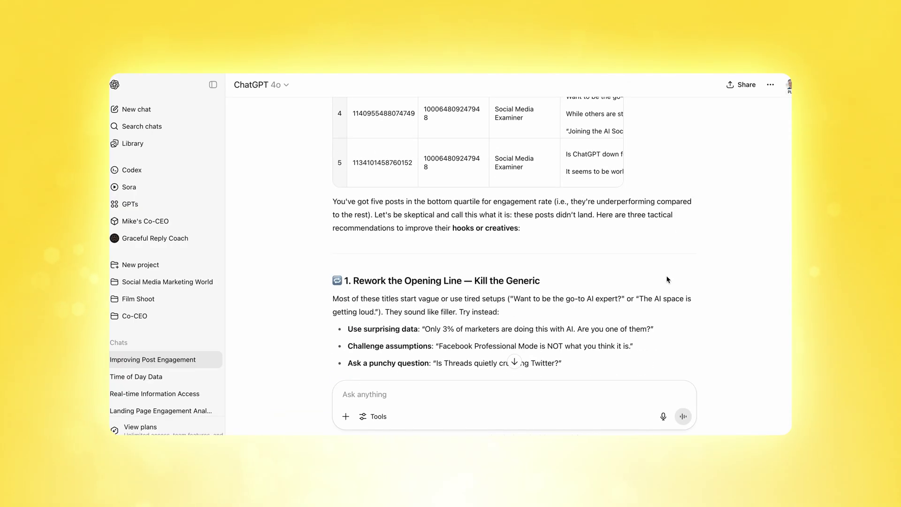
scroll(662, 274, up, 3)
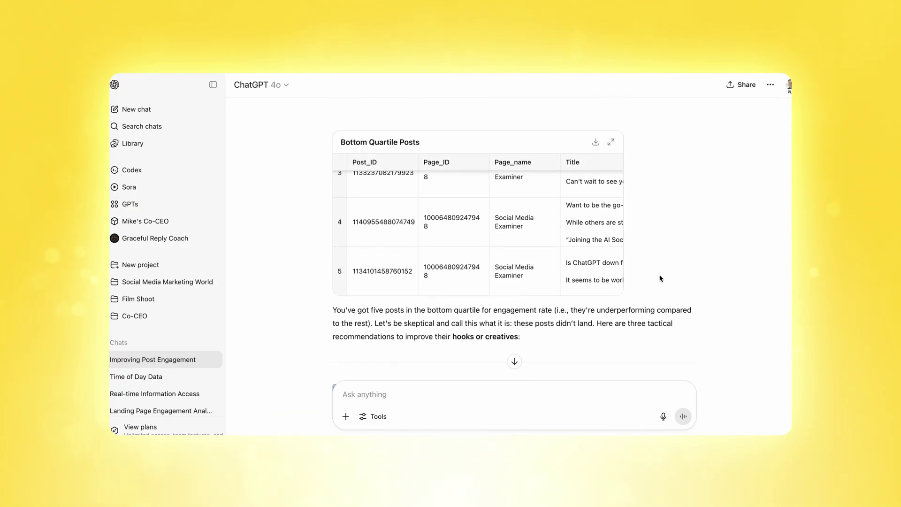
scroll(590, 241, up, 4)
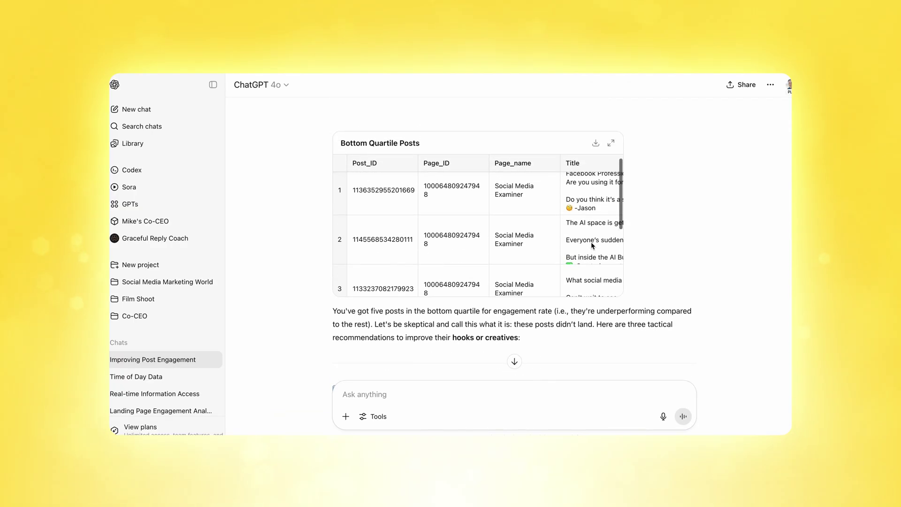
scroll(664, 268, down, 15)
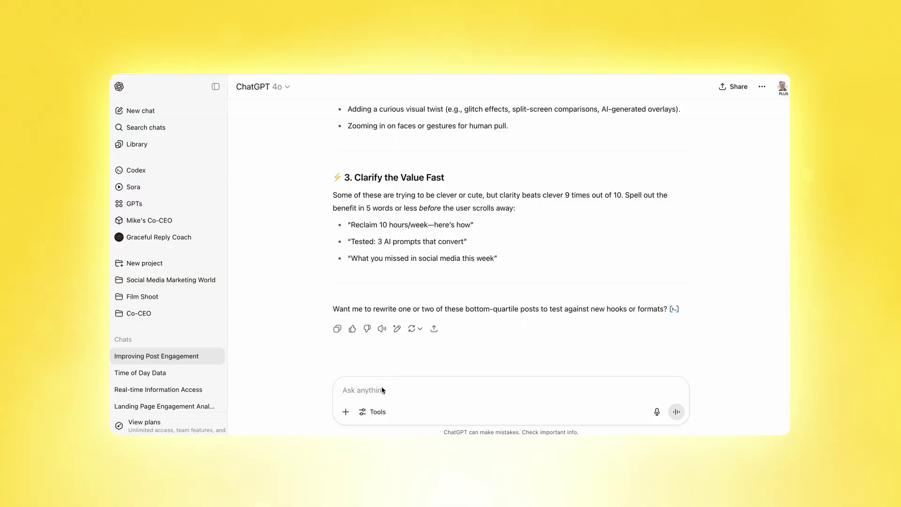
Paste the prompt grouping posts by day-of-week and hour-of-day to recommend a posting schedule.
text(Group posts by day-of-week and hour-of-day. Surface the 5 highest-median engagement slots and the 3 worst. Recommend an optimal posting schedule.)
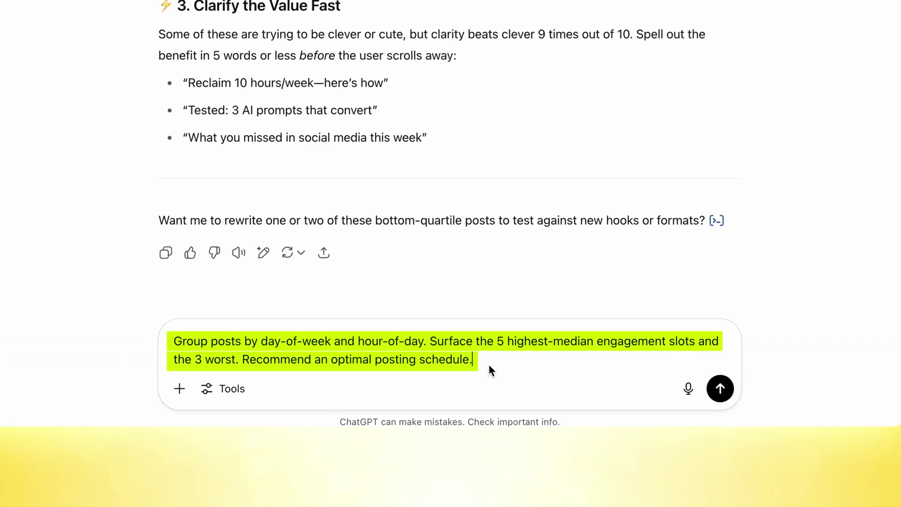
Send the posting-time prompt and review the top 5, bottom 3 slots and recommended schedule (Wednesday 4 AM, Friday 8 AM, Thursday 4 AM).
key(Return)
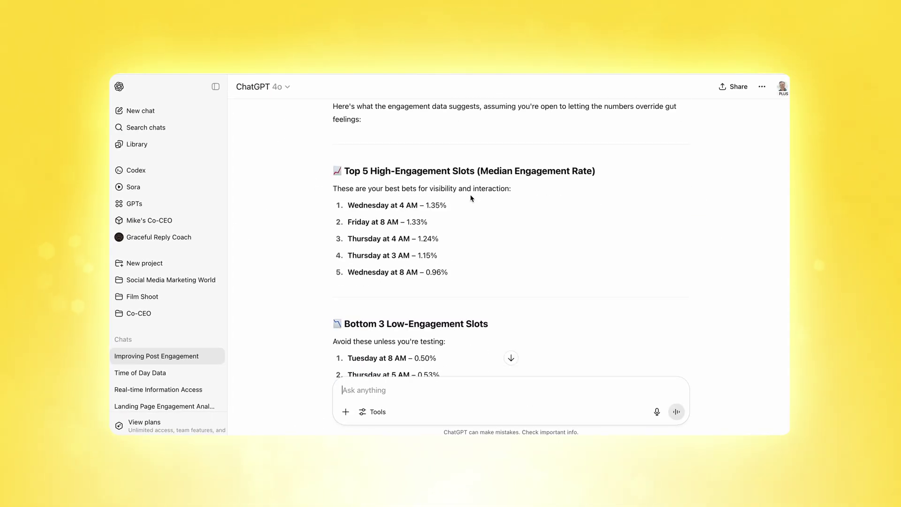
scroll(471, 278, down, 4)
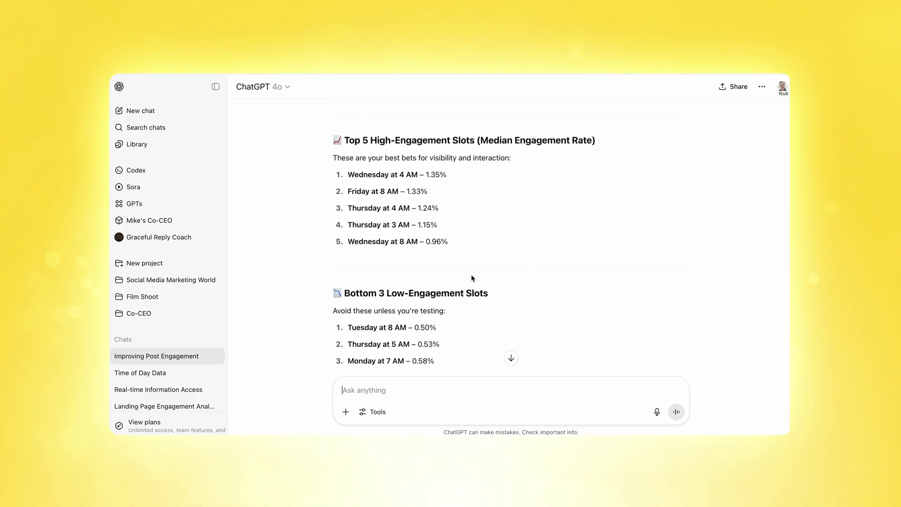
scroll(472, 279, down, 2)
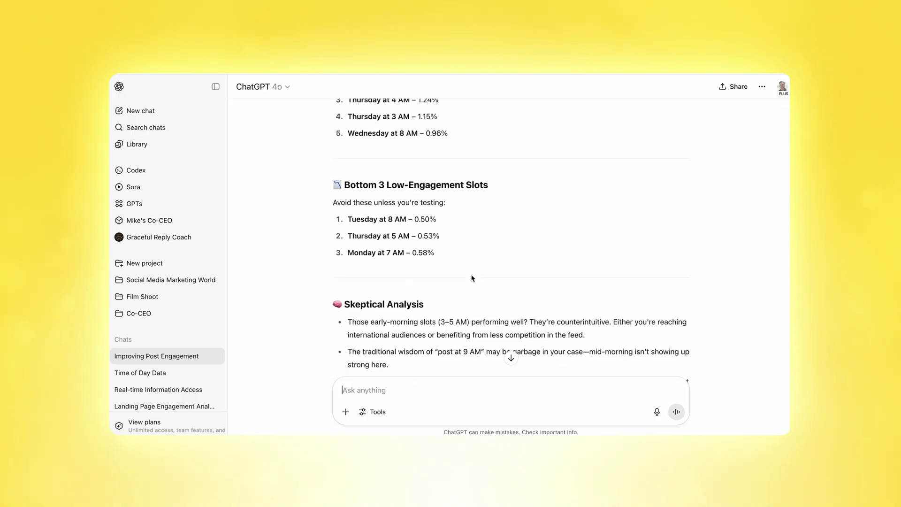
scroll(472, 278, down, 1)
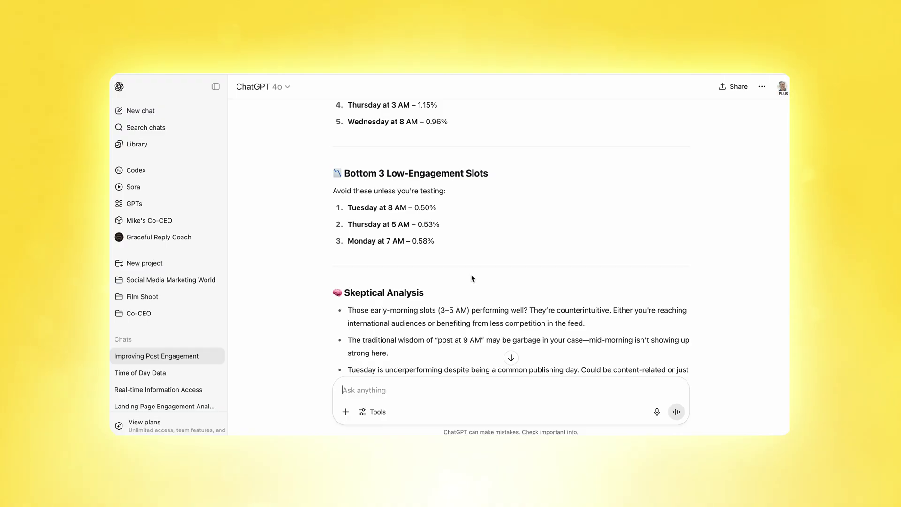
scroll(471, 278, down, 4)
scroll(513, 215, down, 3)
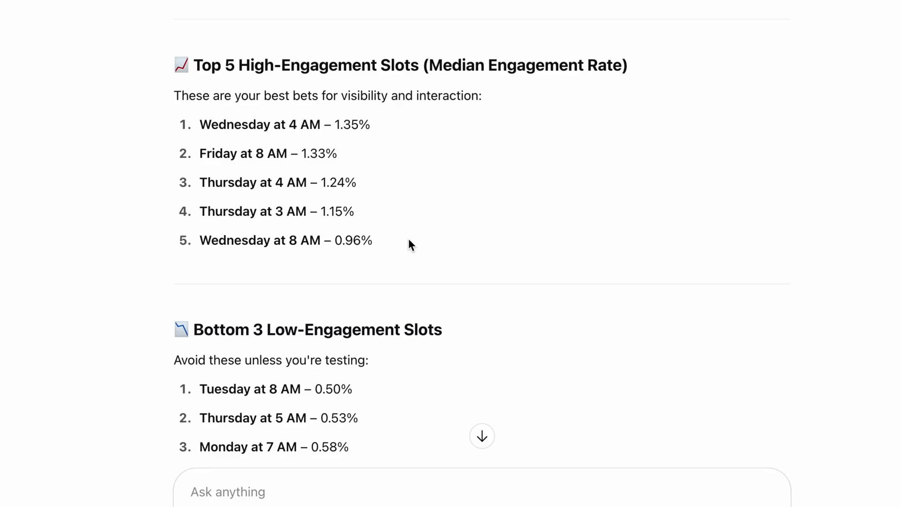
scroll(408, 238, down, 6)
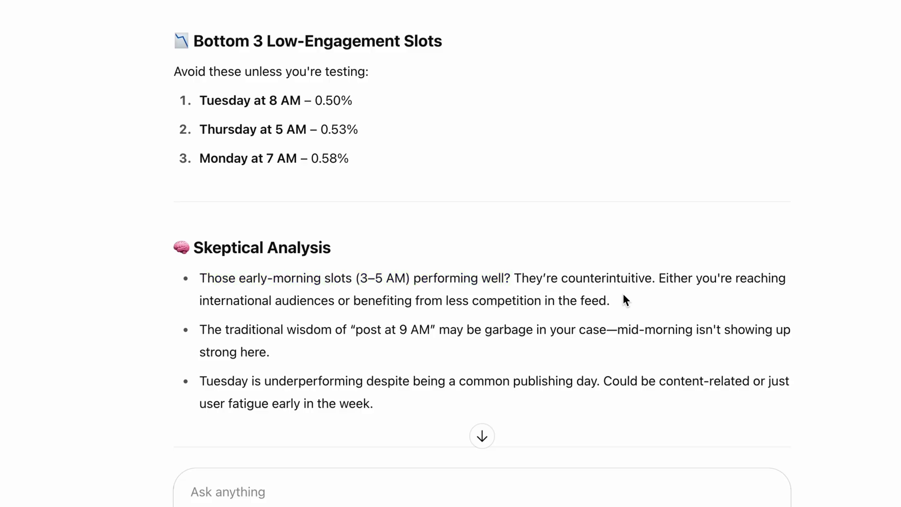
scroll(623, 293, down, 1)
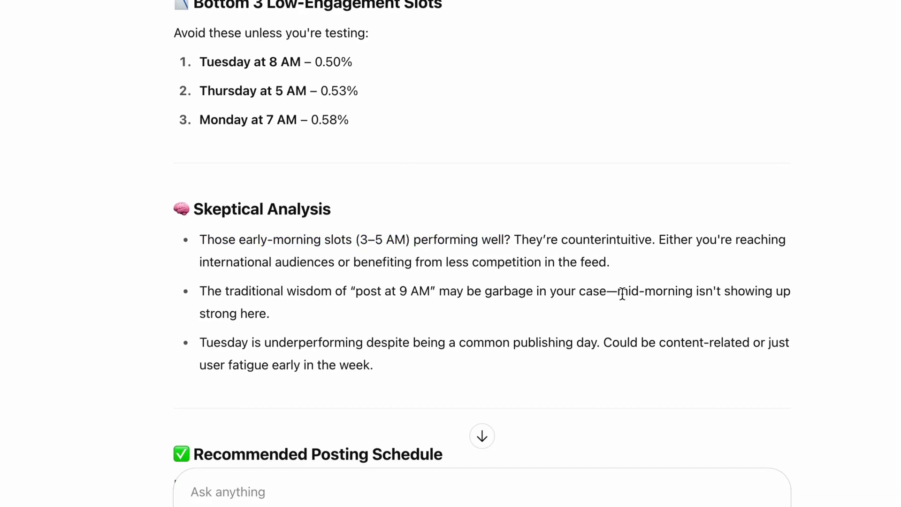
scroll(622, 293, down, 1)
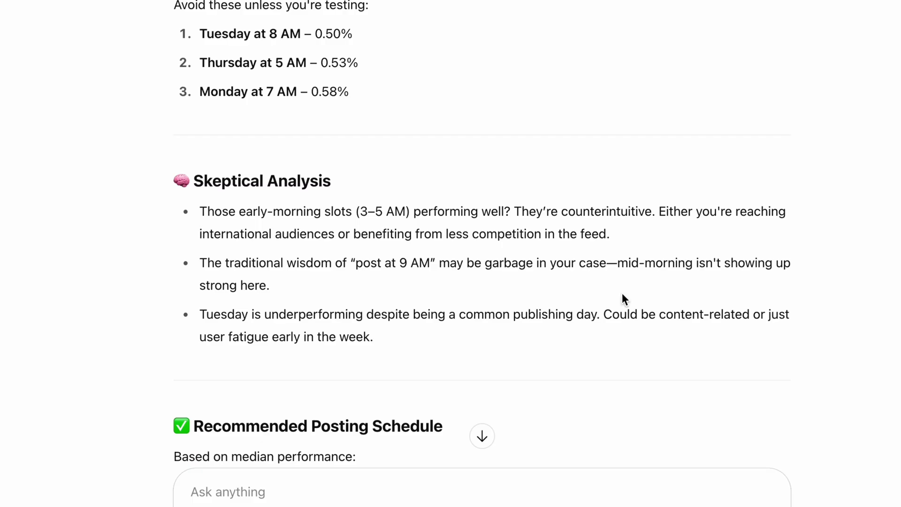
scroll(621, 293, down, 1)
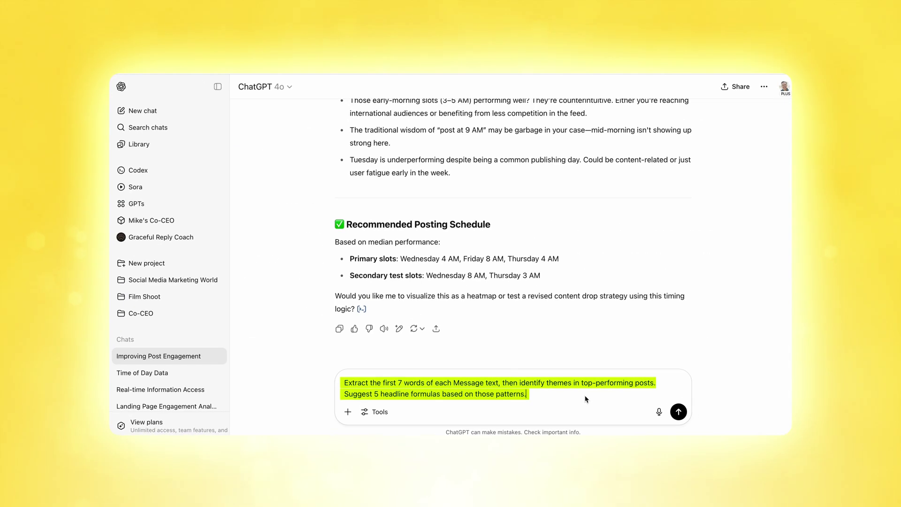
Send the headline-themes prompt and review the five common themes and 5 Headline Formulas in the reply.
key(Return)
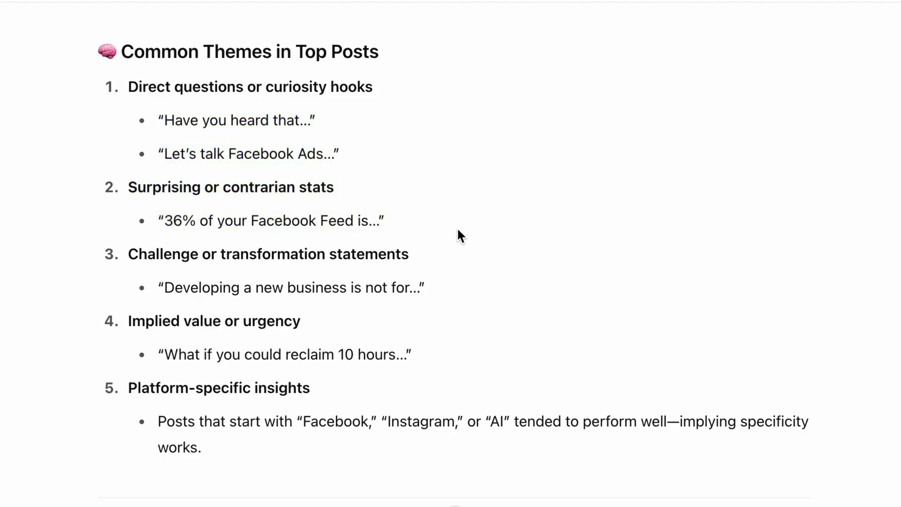
scroll(459, 230, down, 5)
scroll(458, 229, down, 7)
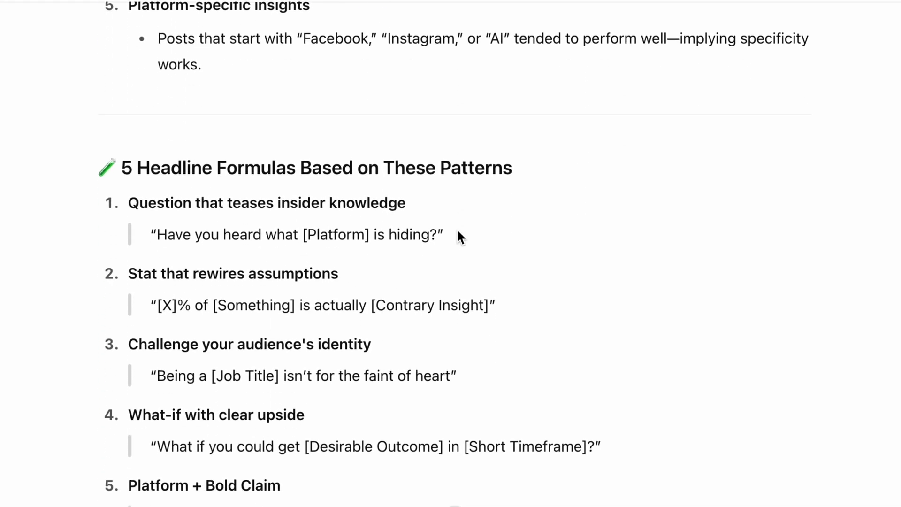
scroll(459, 232, up, 1)
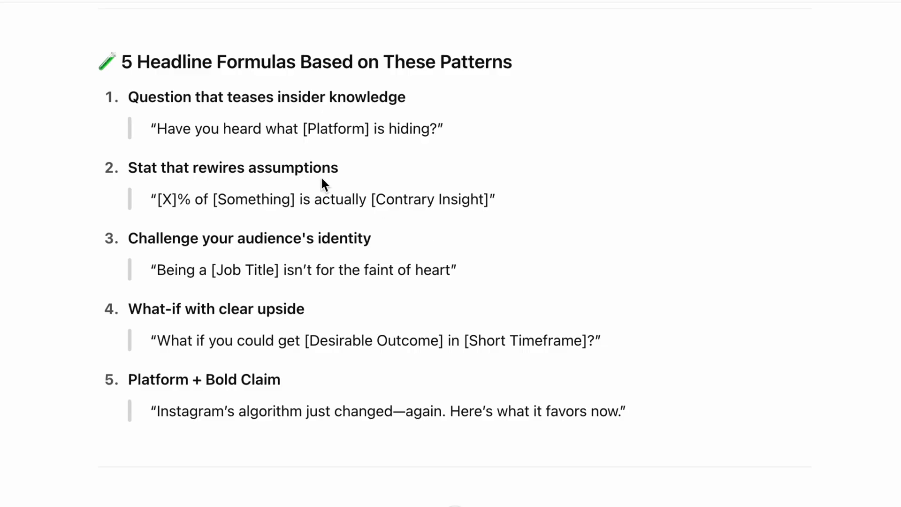